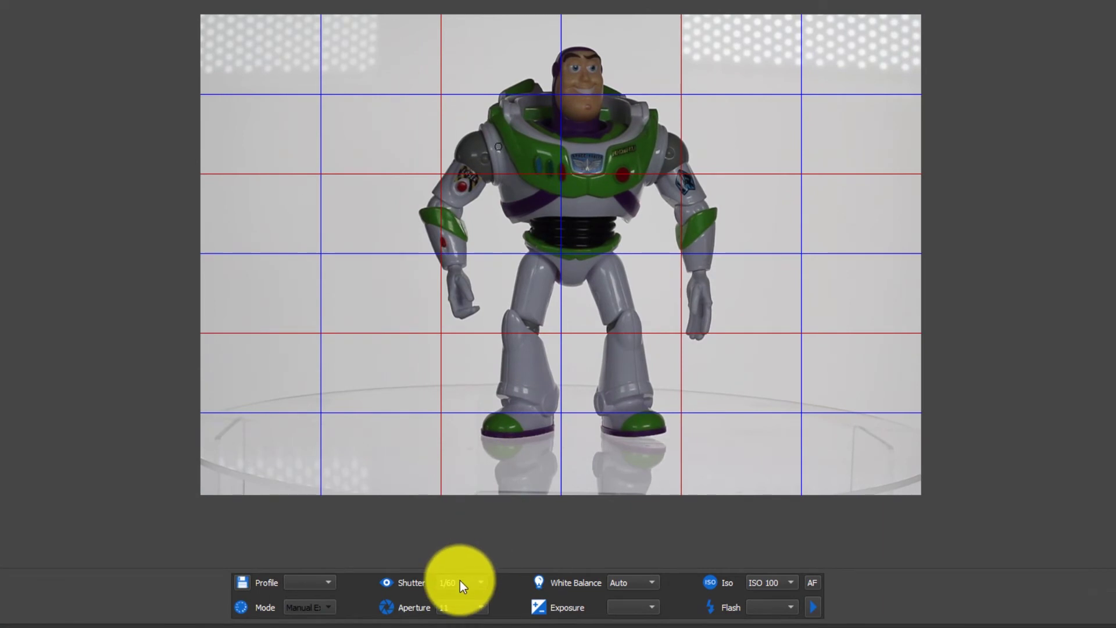
Set the camera shutter speed to 1/30, keeping aperture 11 and ISO 100
left_click(460, 580)
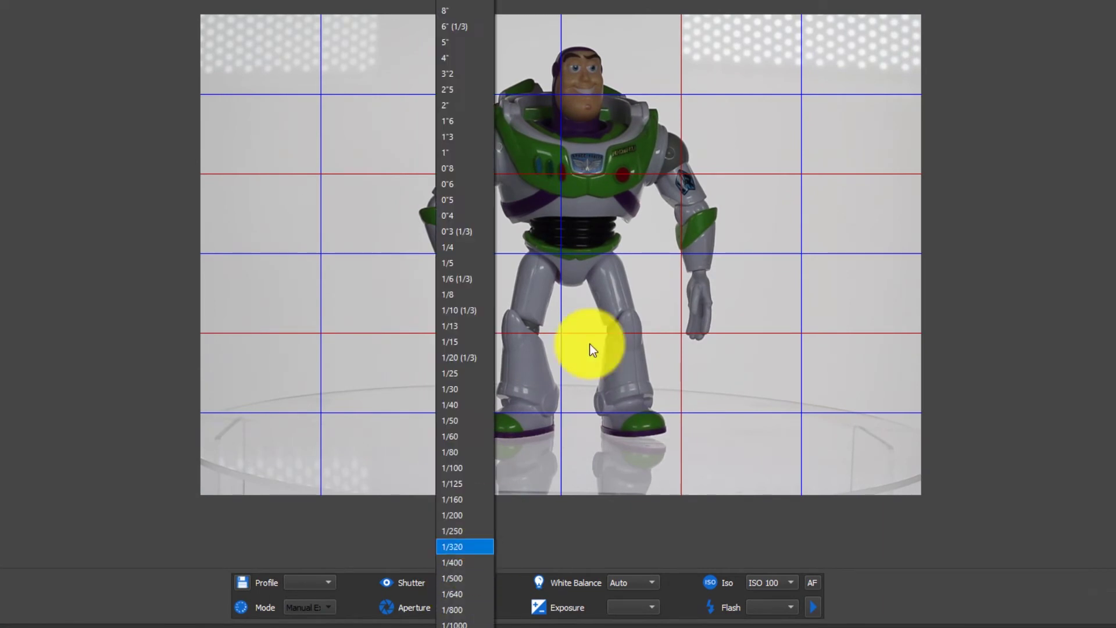
left_click(475, 389)
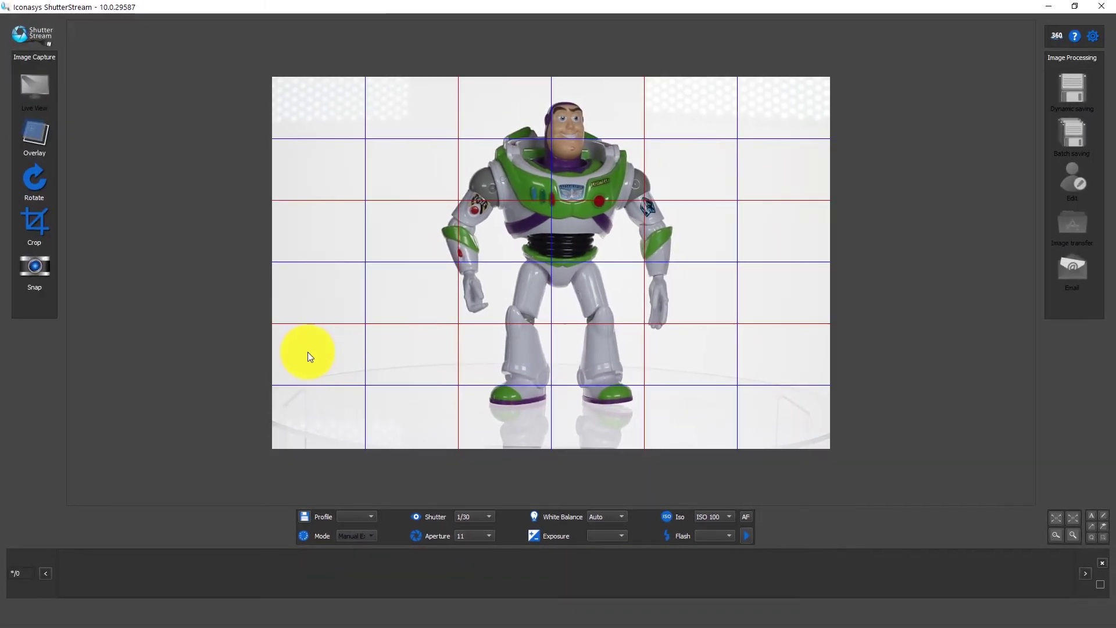
Crop the capture area tightly around the Buzz figure and snap the first photo
left_click(41, 223)
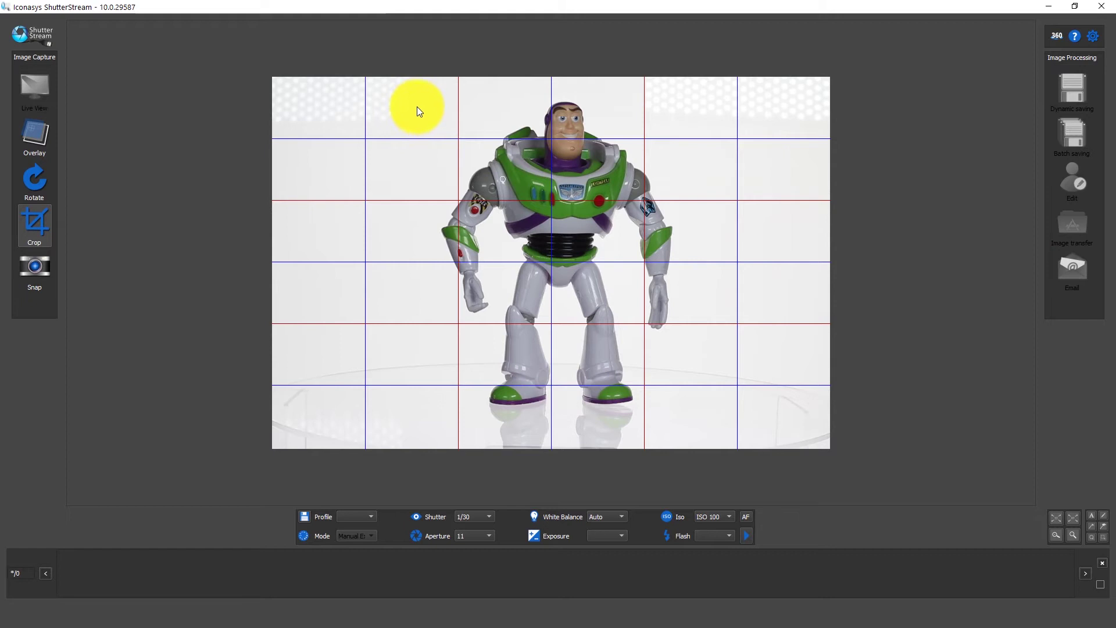
left_click_drag(415, 102, 655, 400)
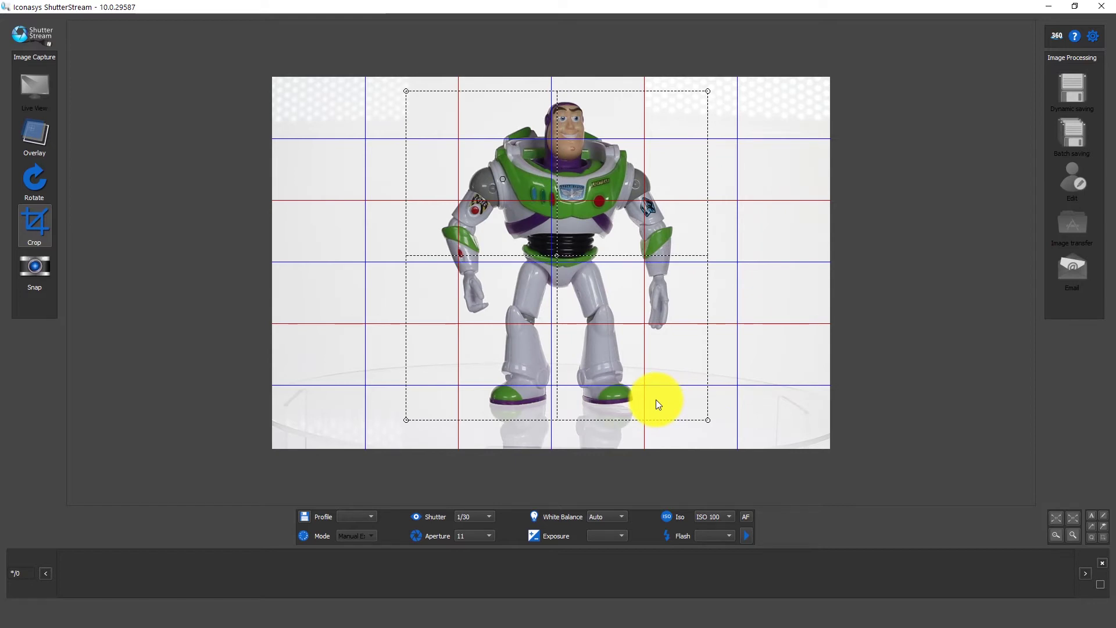
left_click(43, 269)
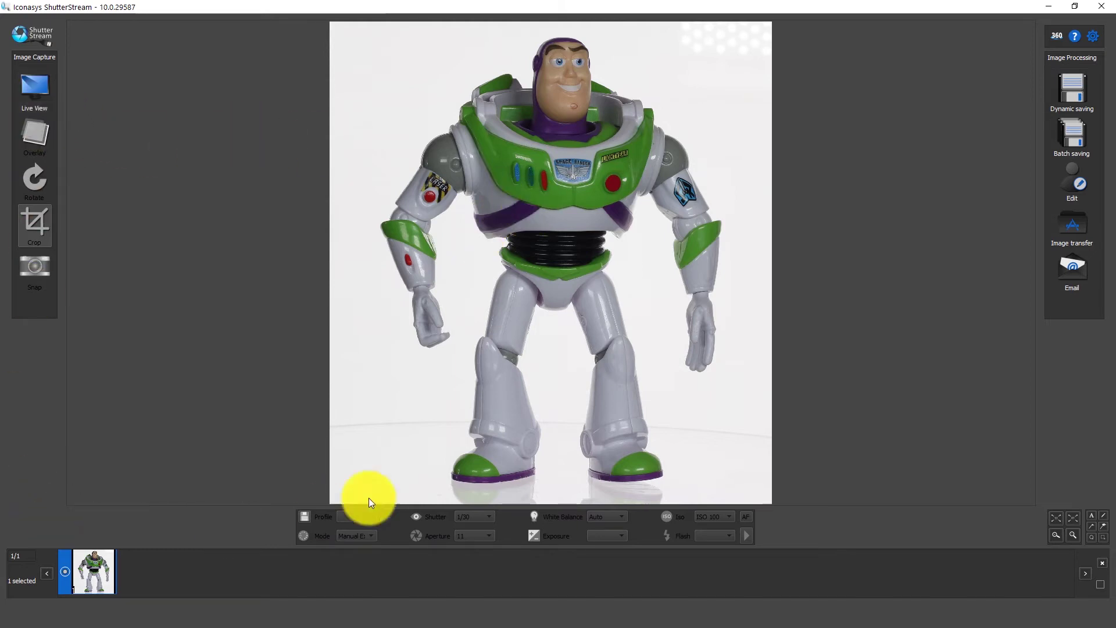
Open the captured 2149 × 2345 Buzz photo in the image editor
left_click(1075, 178)
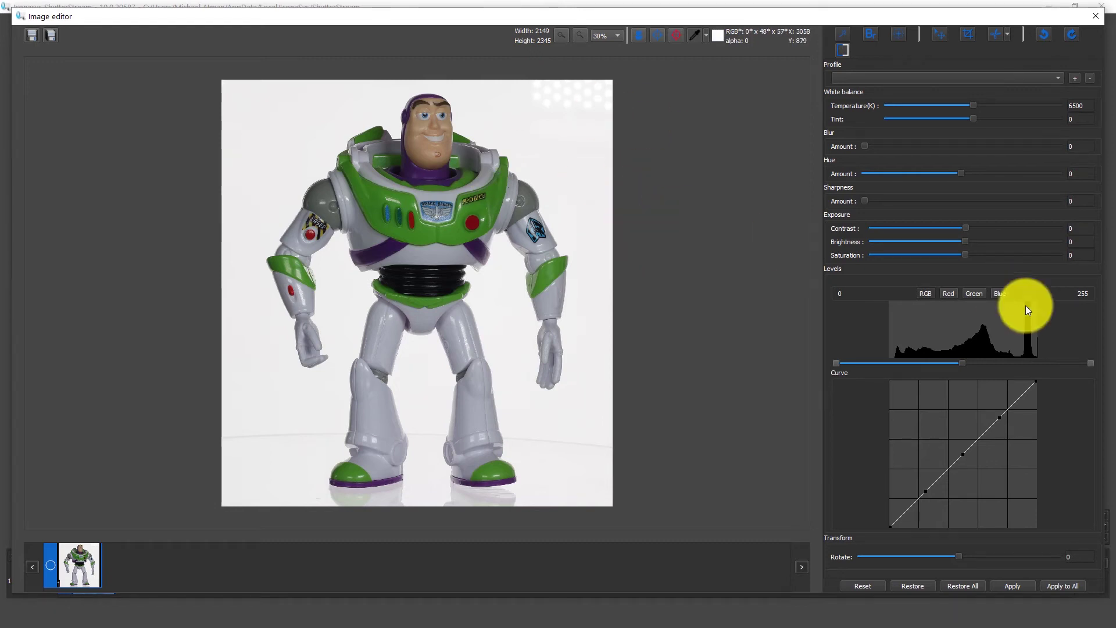
Use the eye dropper and Levels handles to make the background read RGB 255, 255, 255
left_click(697, 33)
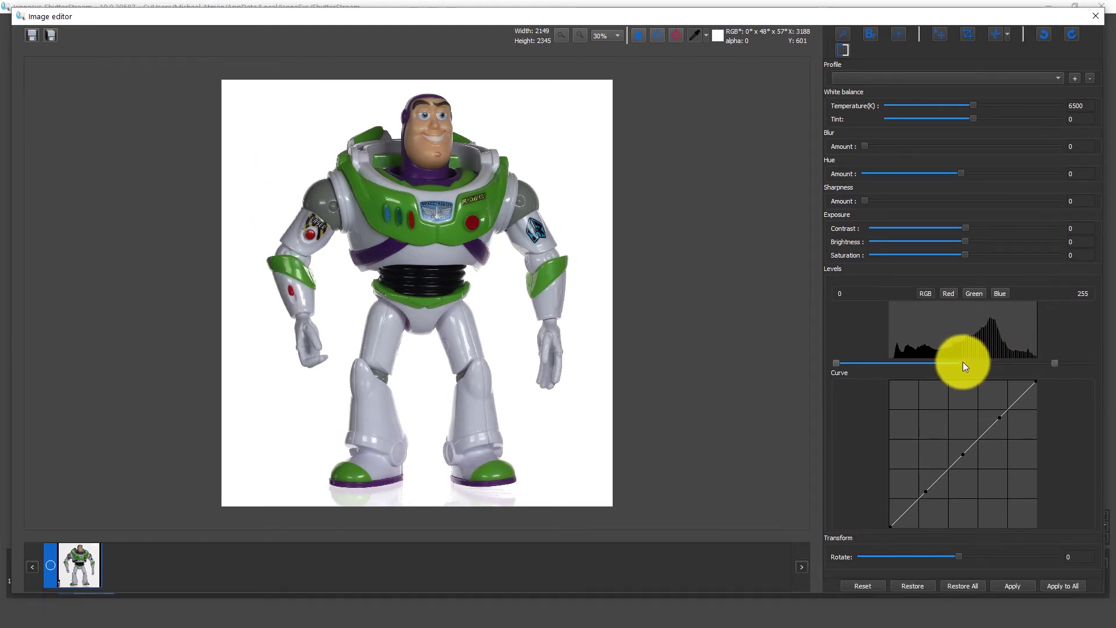
left_click_drag(962, 362, 841, 325)
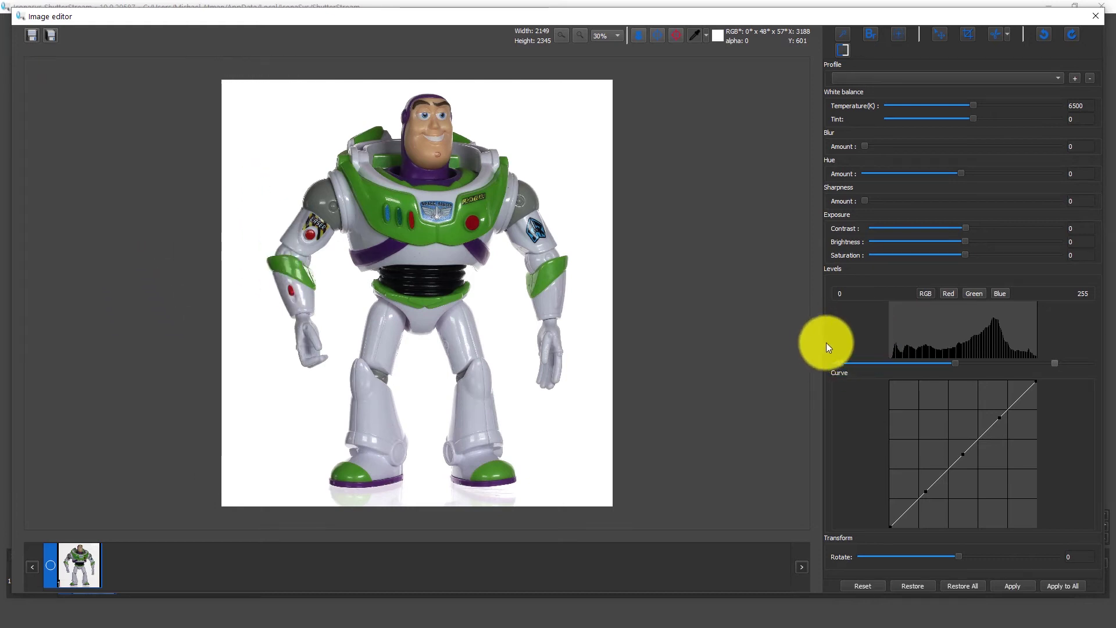
left_click_drag(956, 364, 918, 368)
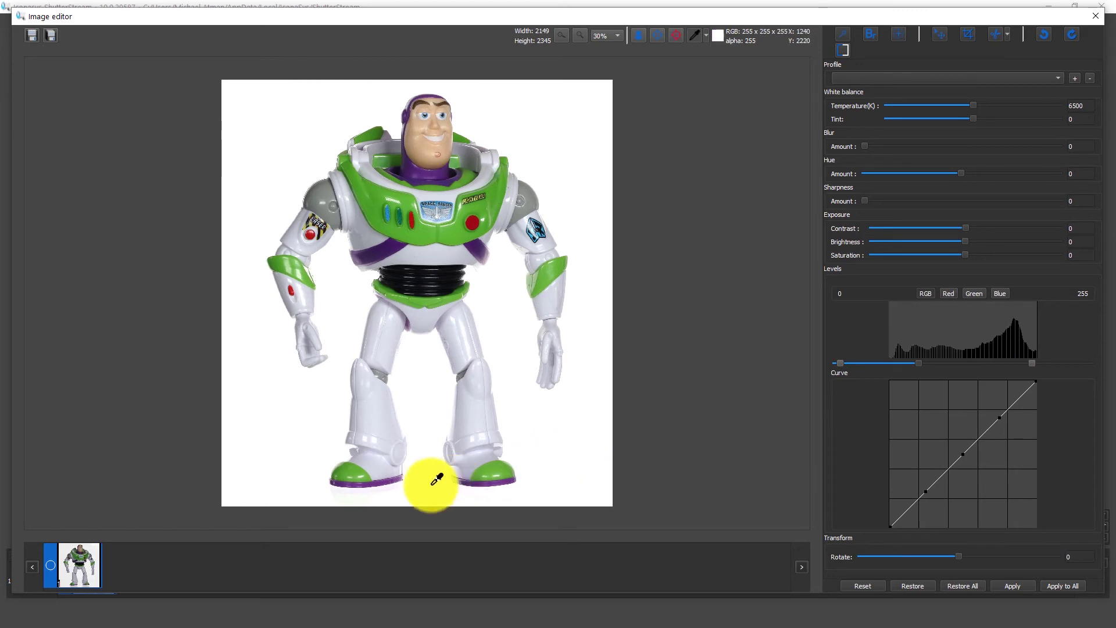
Fine-tune the white point, set Sharpness Amount to 2.39, save as a named profile, and apply it
left_click(1029, 363)
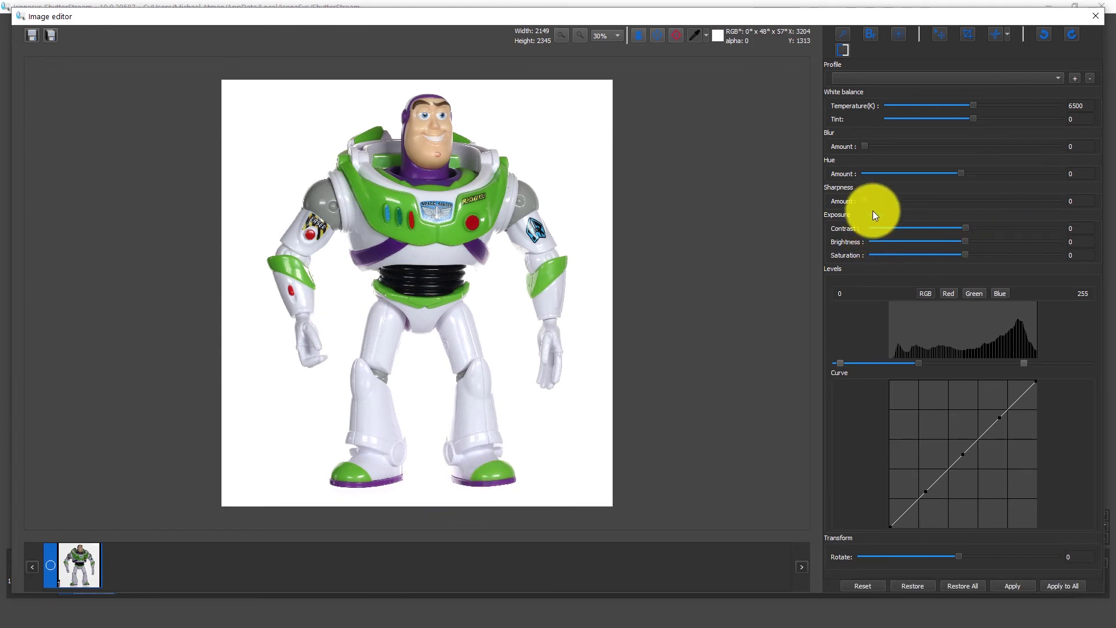
left_click_drag(866, 201, 885, 201)
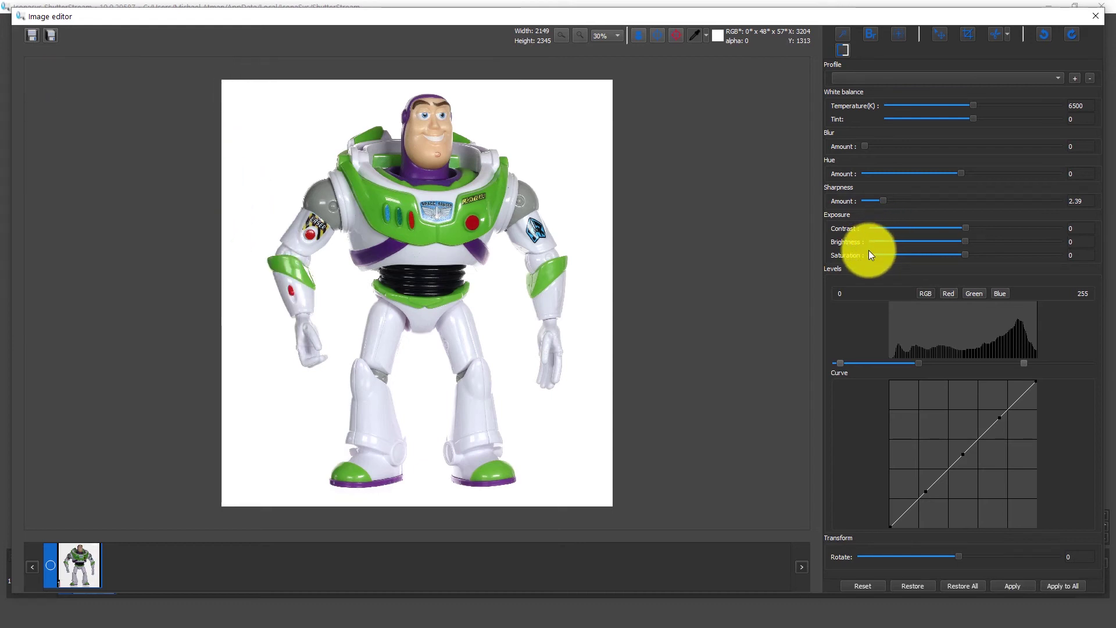
left_click(1074, 79)
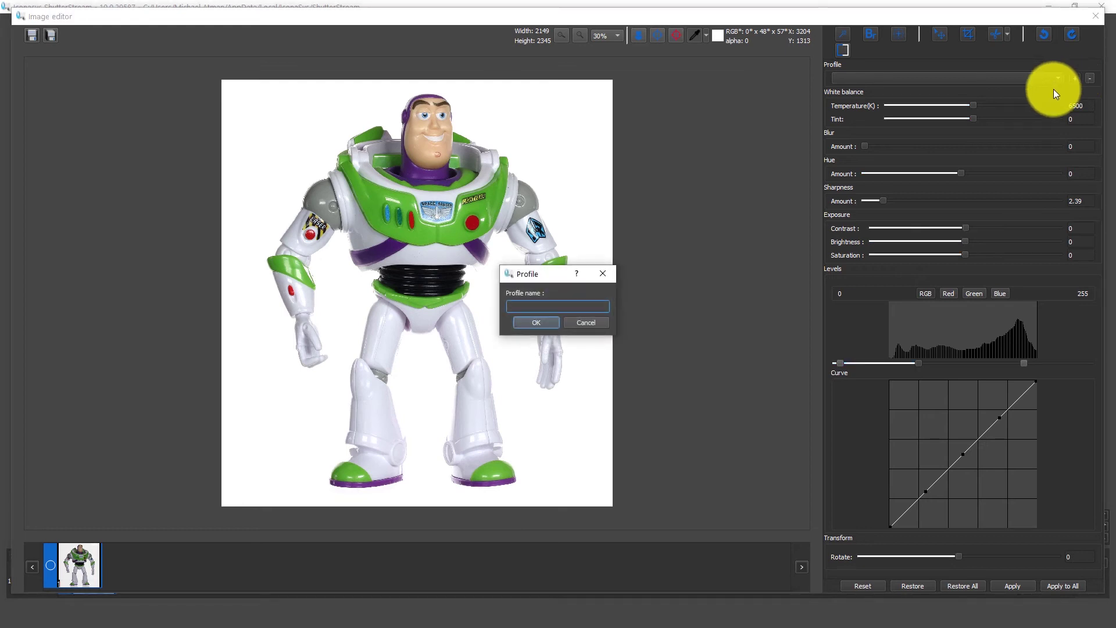
type("Mike")
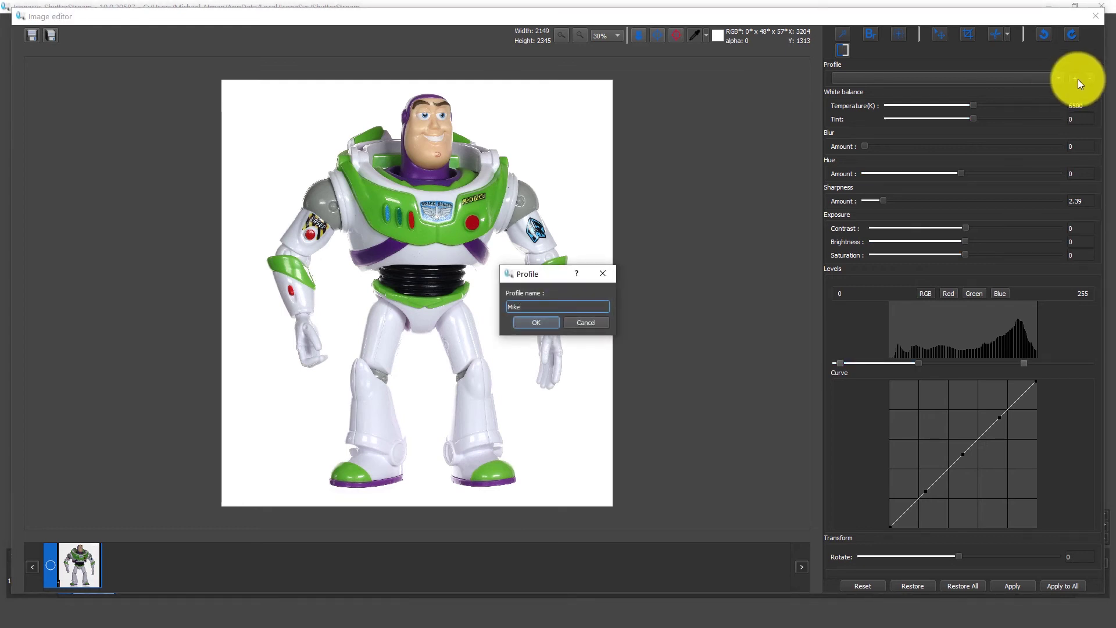
left_click(548, 322)
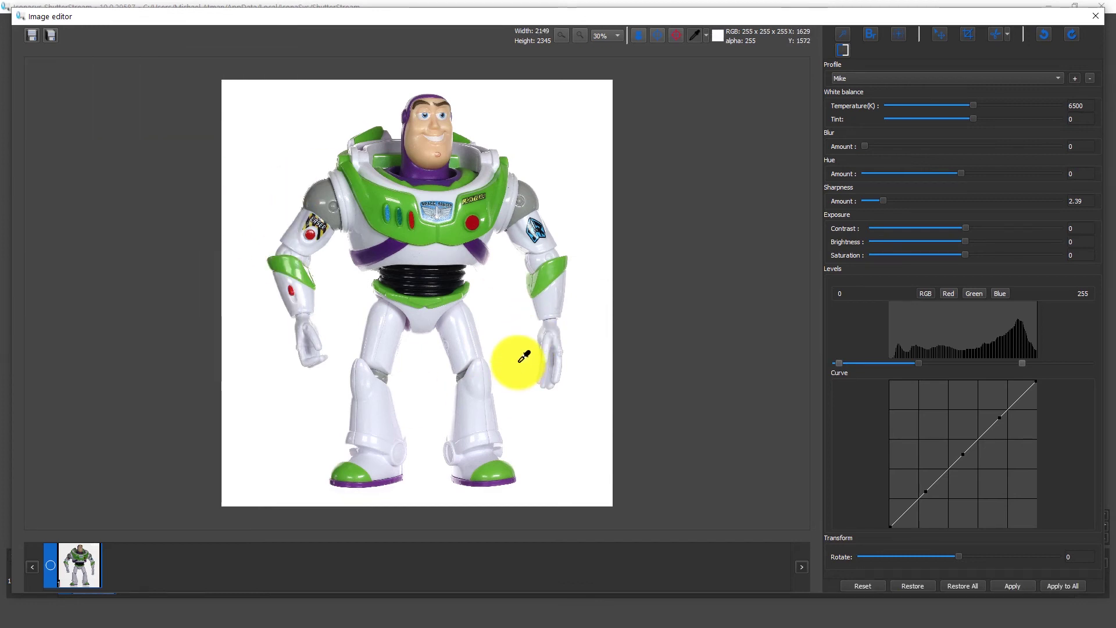
left_click(1006, 582)
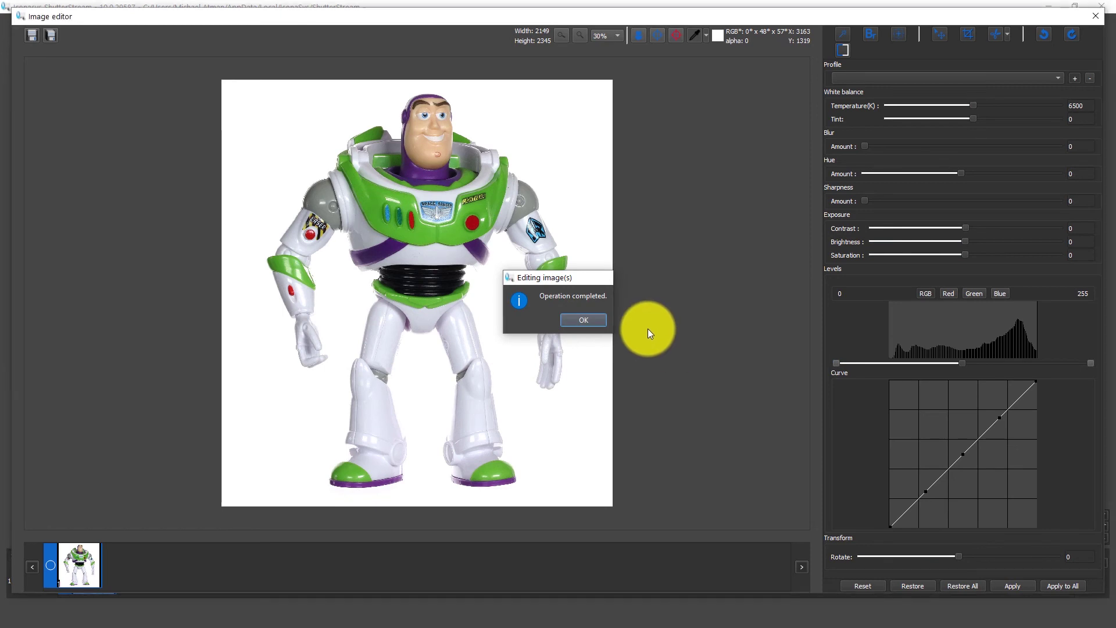
key("Return")
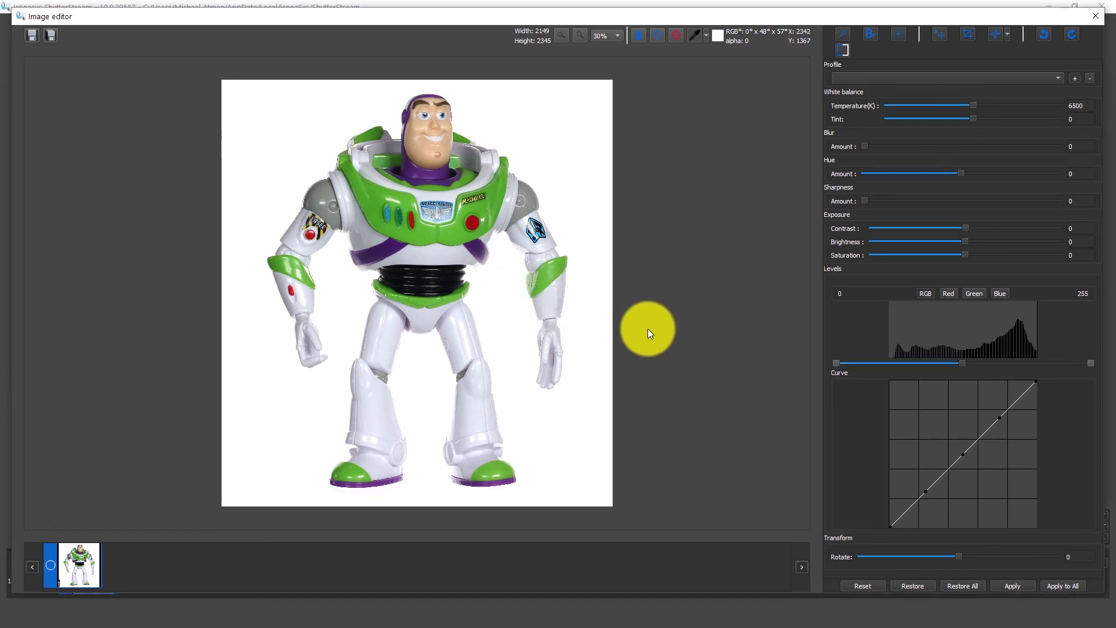
Close the editor, snap a second Buzz photo, and return to the live view
left_click(1101, 18)
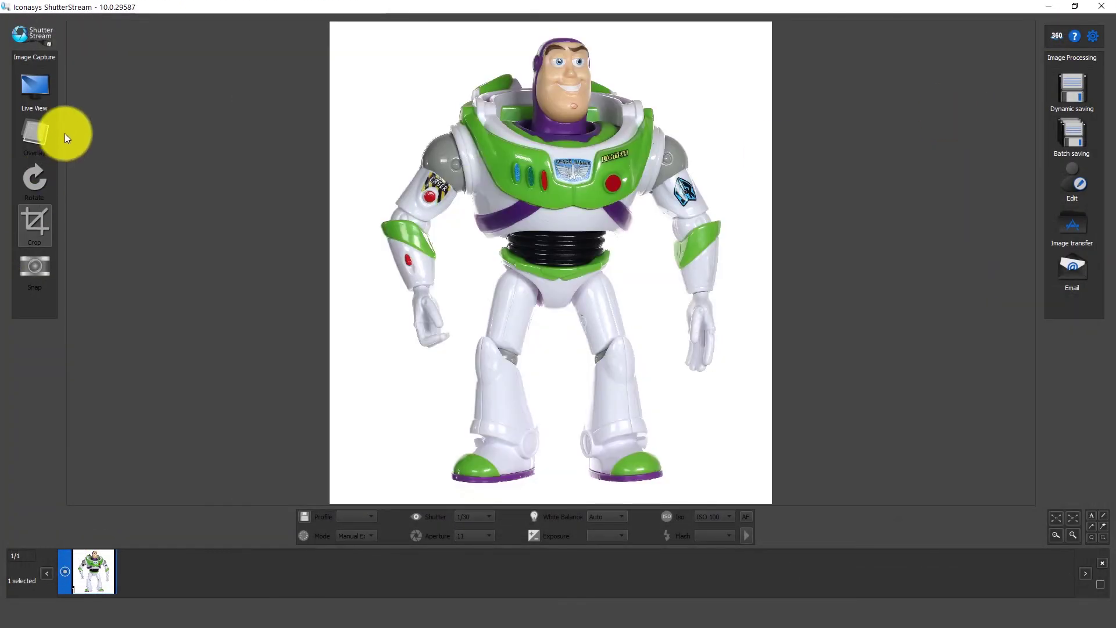
left_click(40, 102)
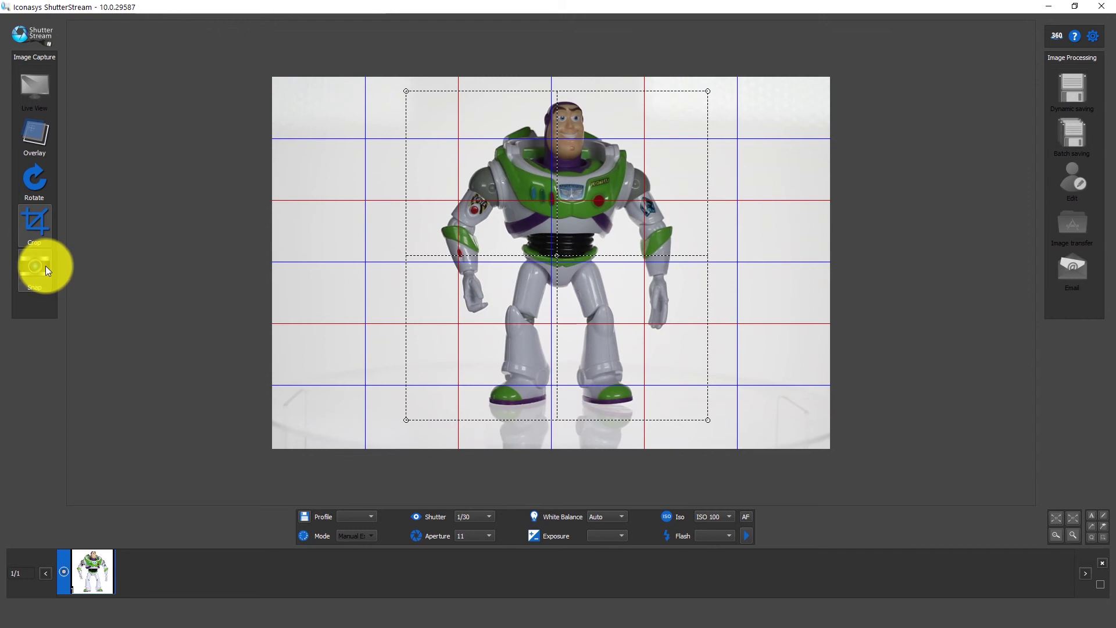
left_click(44, 269)
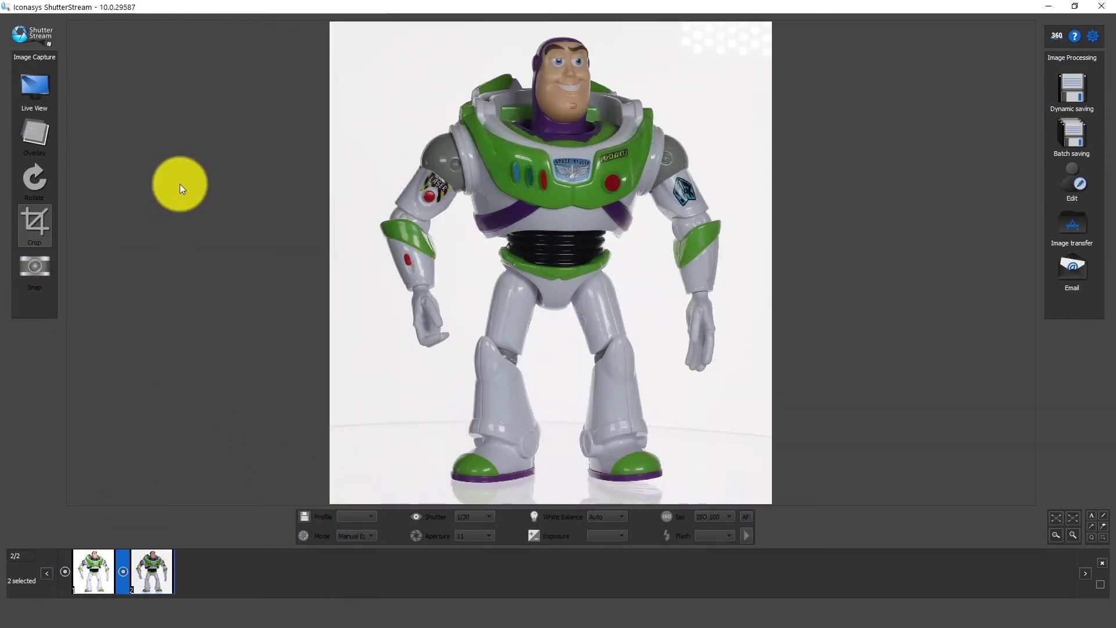
left_click(46, 92)
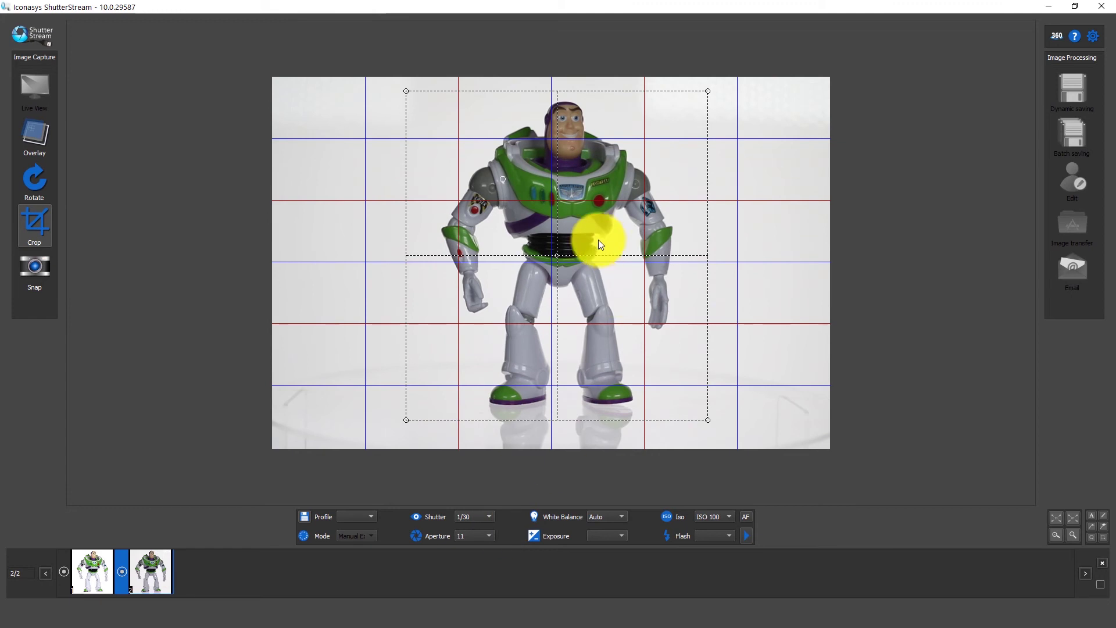
Enable auto-applying the saved edit profile after capture, then snap a third, auto-whitened Buzz photo
left_click(1094, 40)
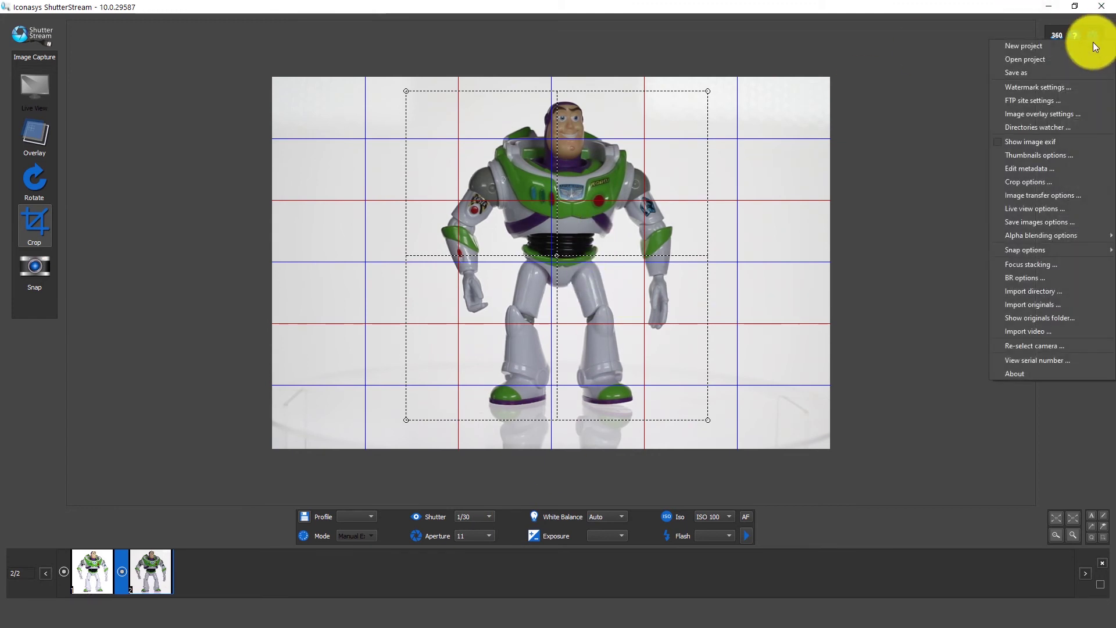
mouse_move(1030, 248)
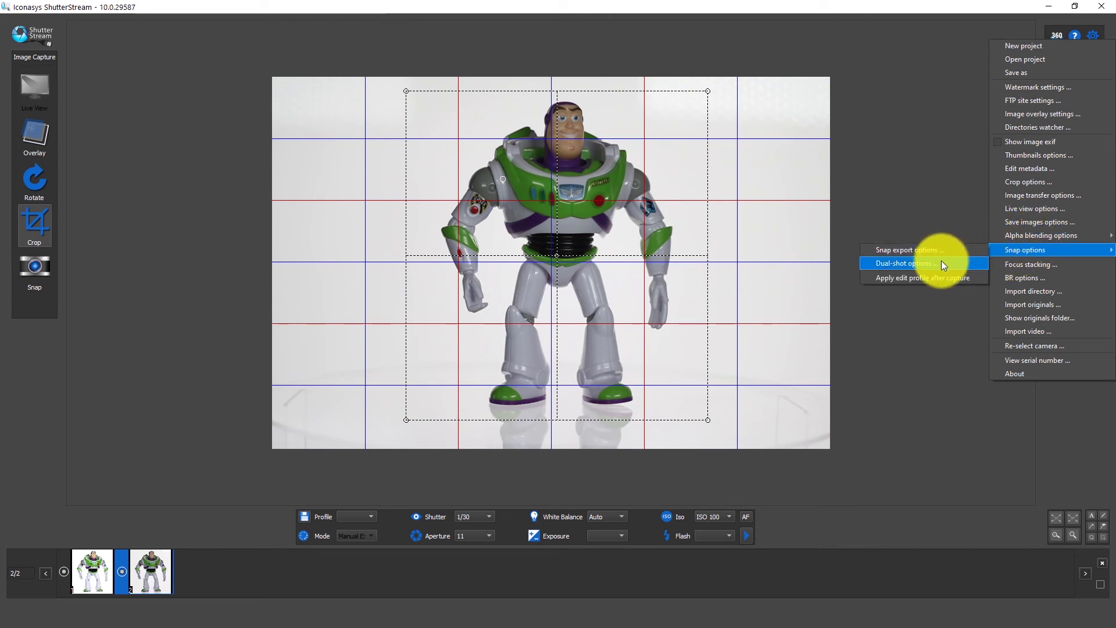
left_click(939, 279)
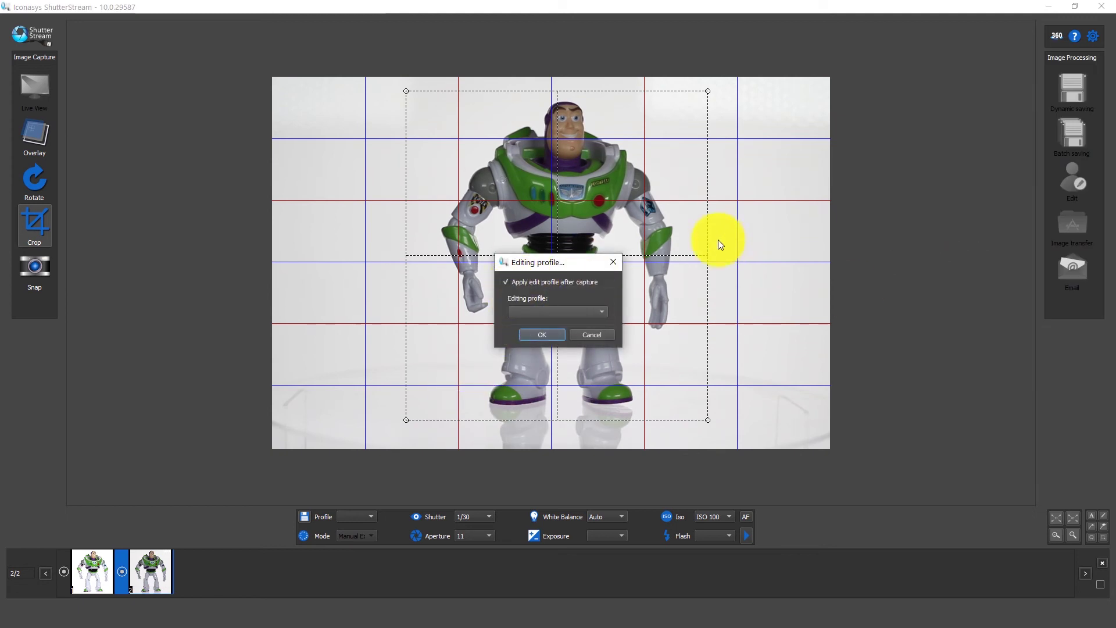
left_click(540, 311)
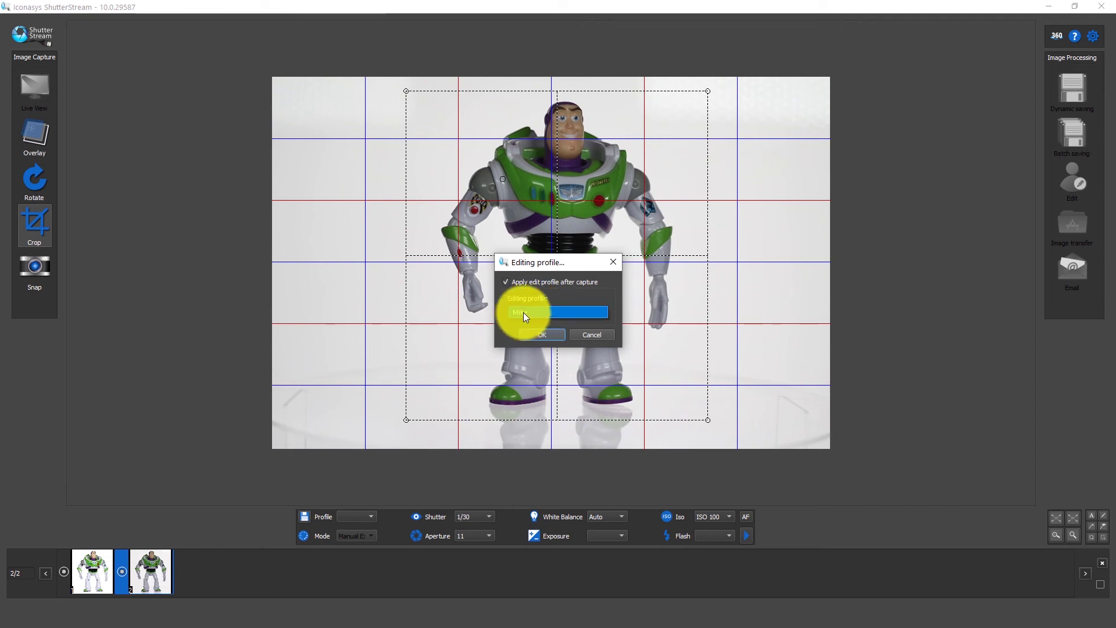
left_click(524, 312)
left_click(541, 335)
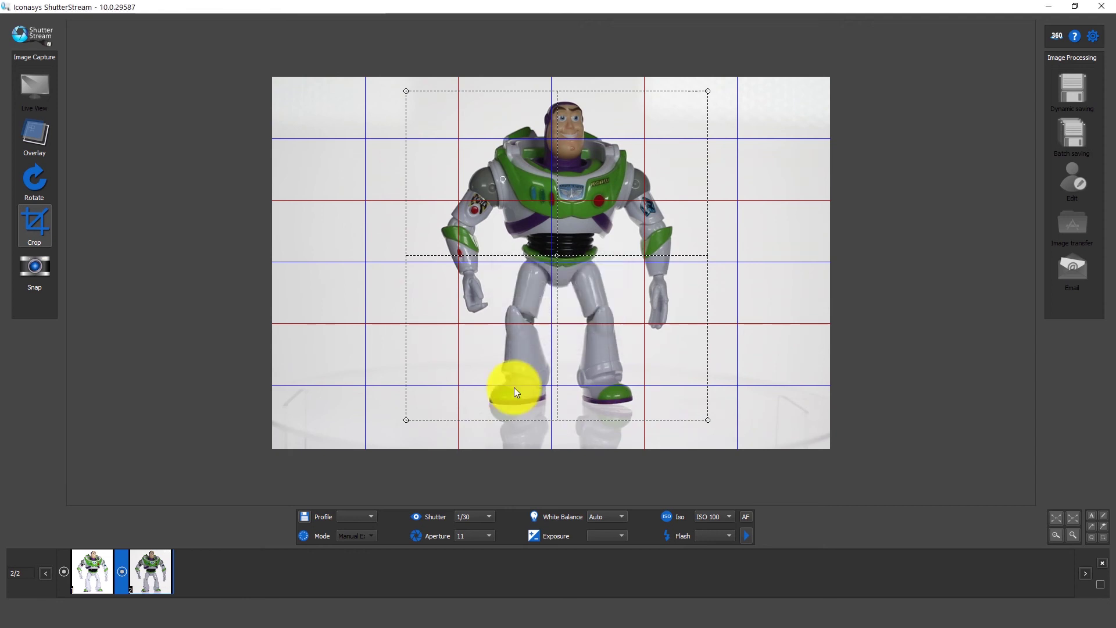
left_click(47, 274)
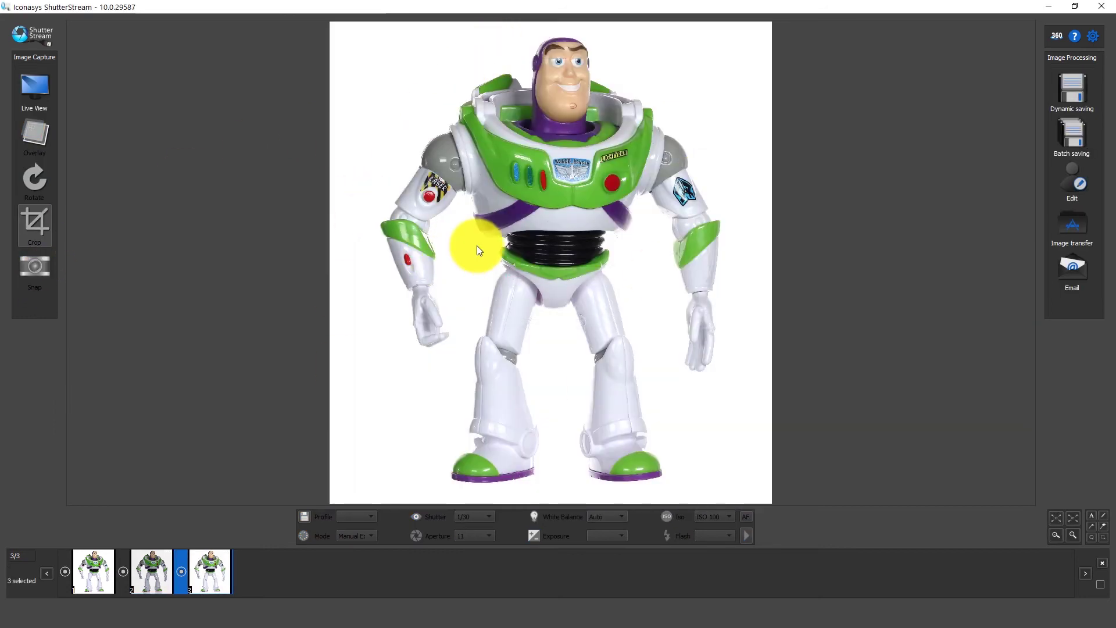
left_click(162, 562)
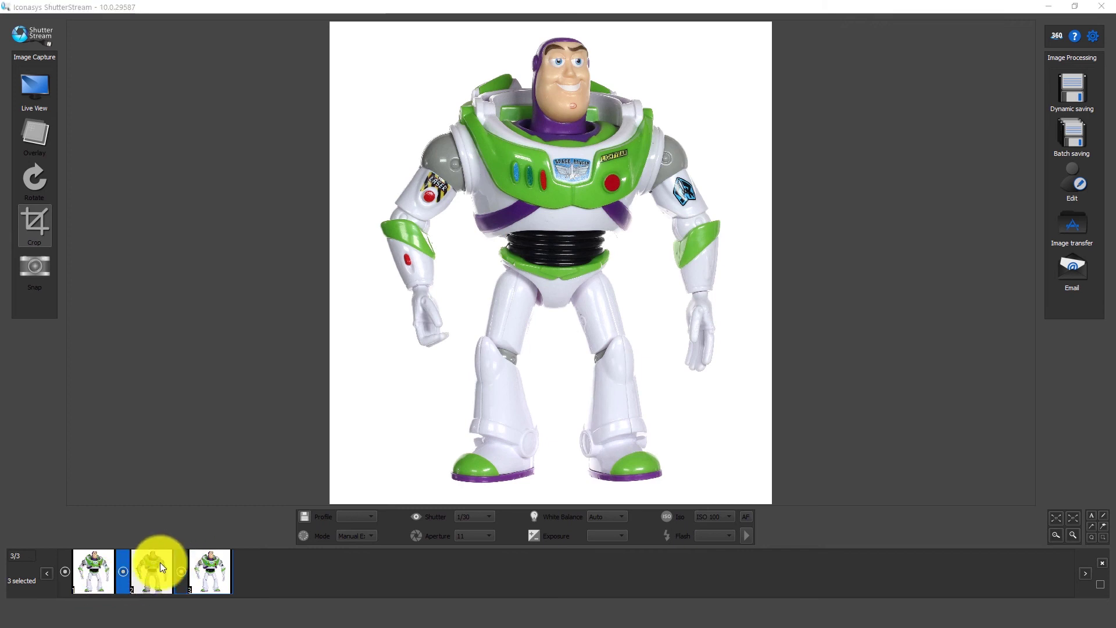
left_click(204, 566)
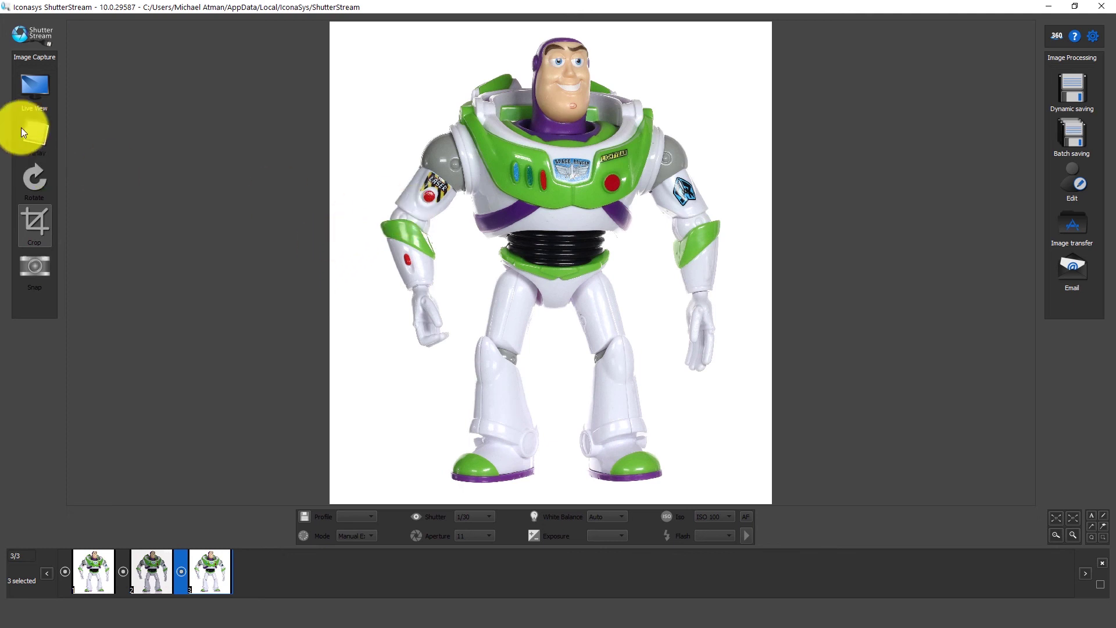
Return to live view and delete all three photos from the filmstrip
left_click(42, 84)
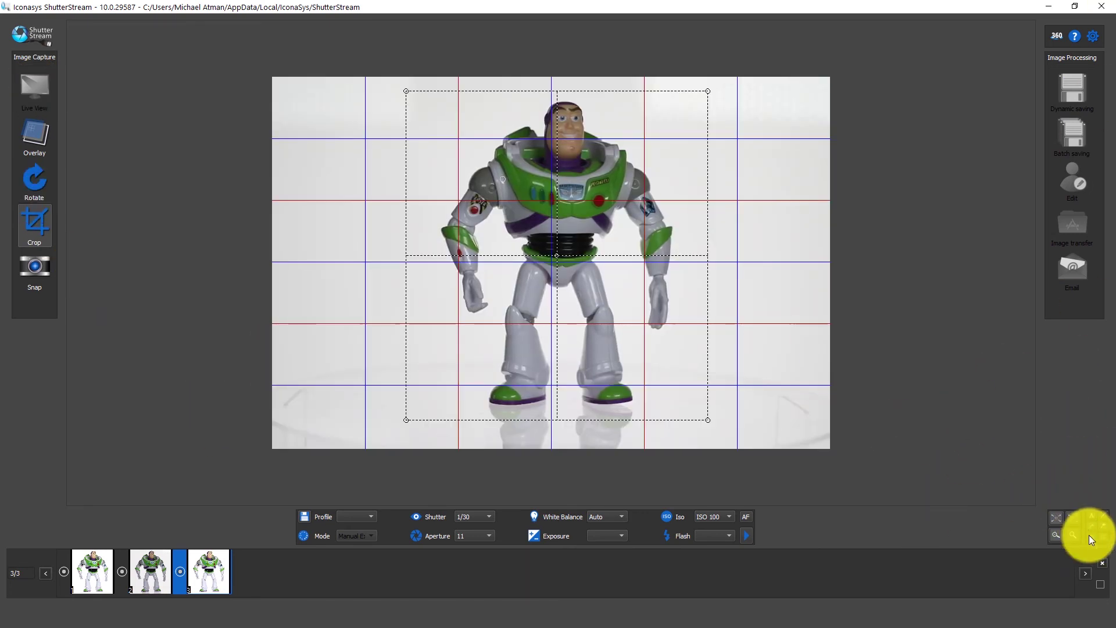
left_click(1100, 584)
left_click(1102, 564)
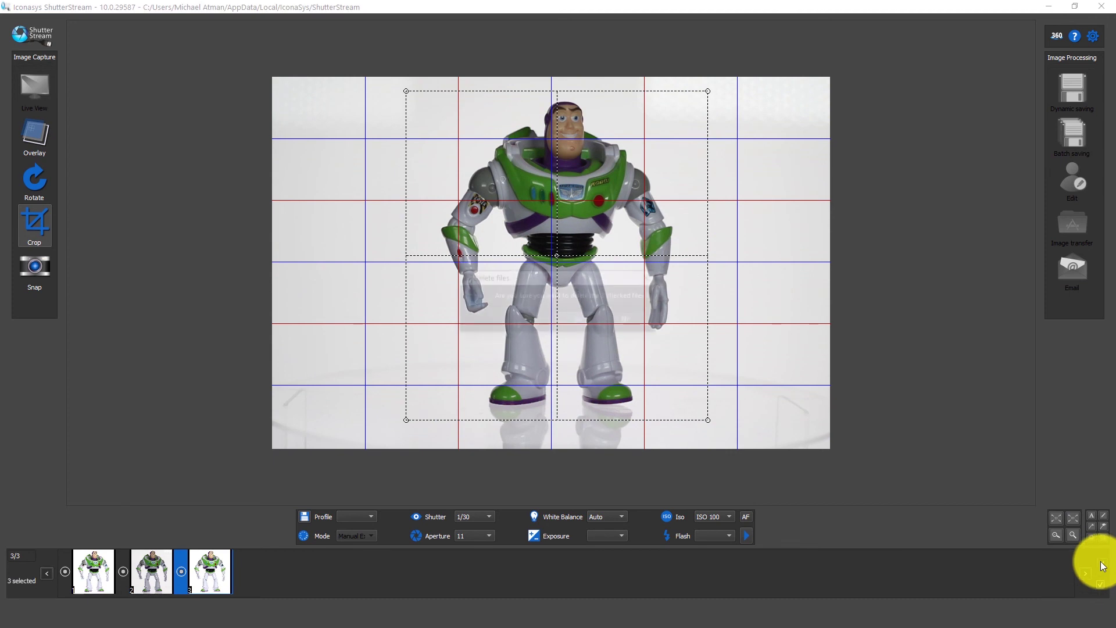
left_click(584, 319)
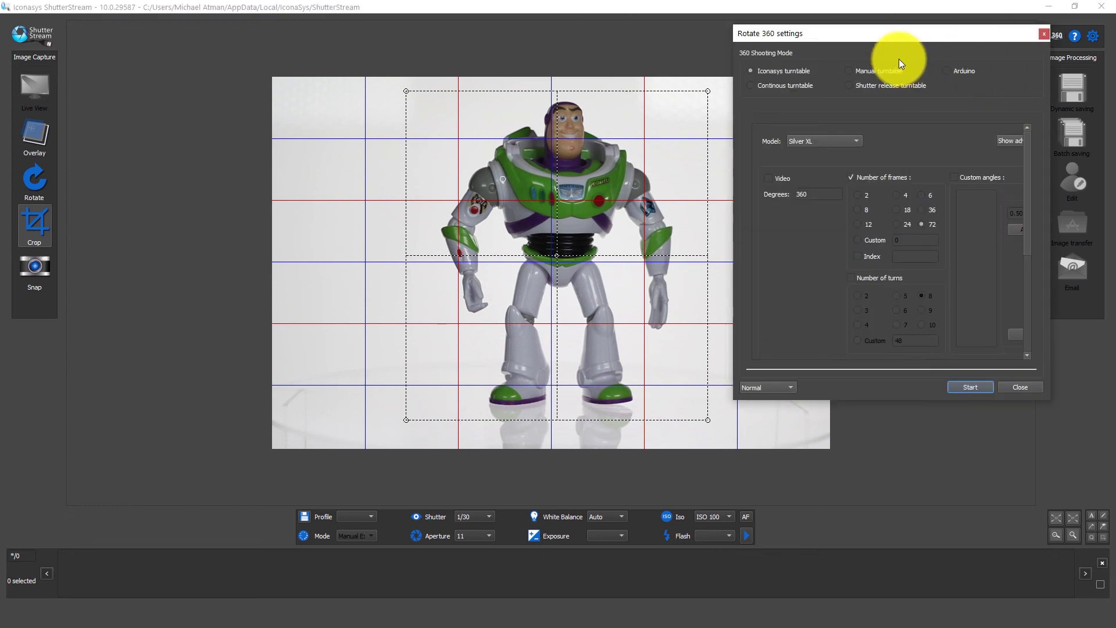
Choose the Silver MID turntable model and start the 360 spin capture
left_click_drag(903, 36, 897, 20)
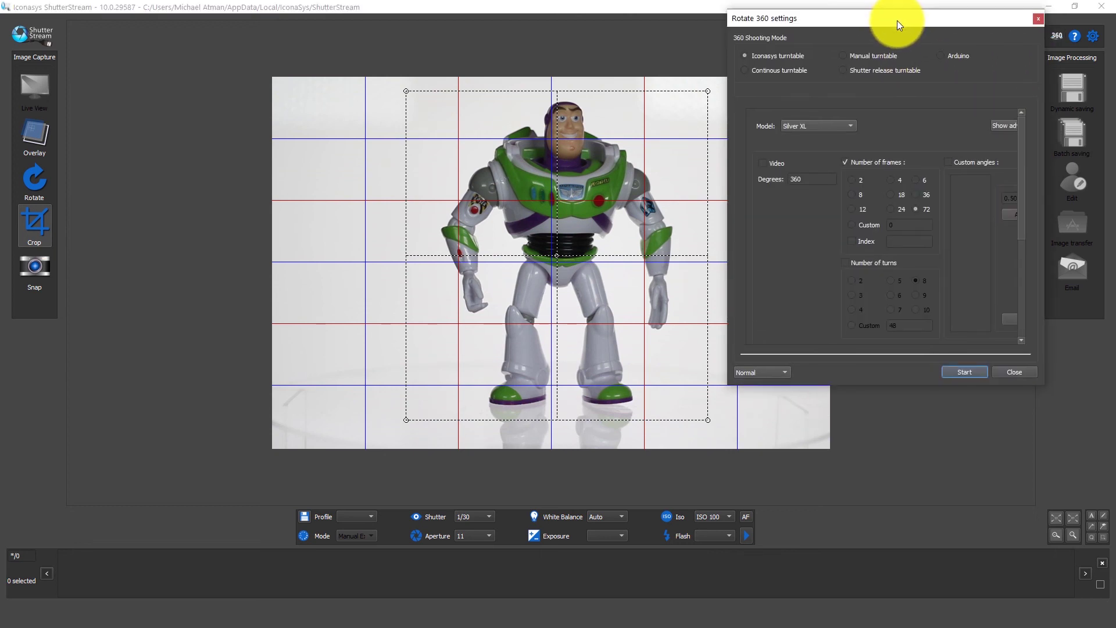
left_click(807, 125)
left_click(812, 115)
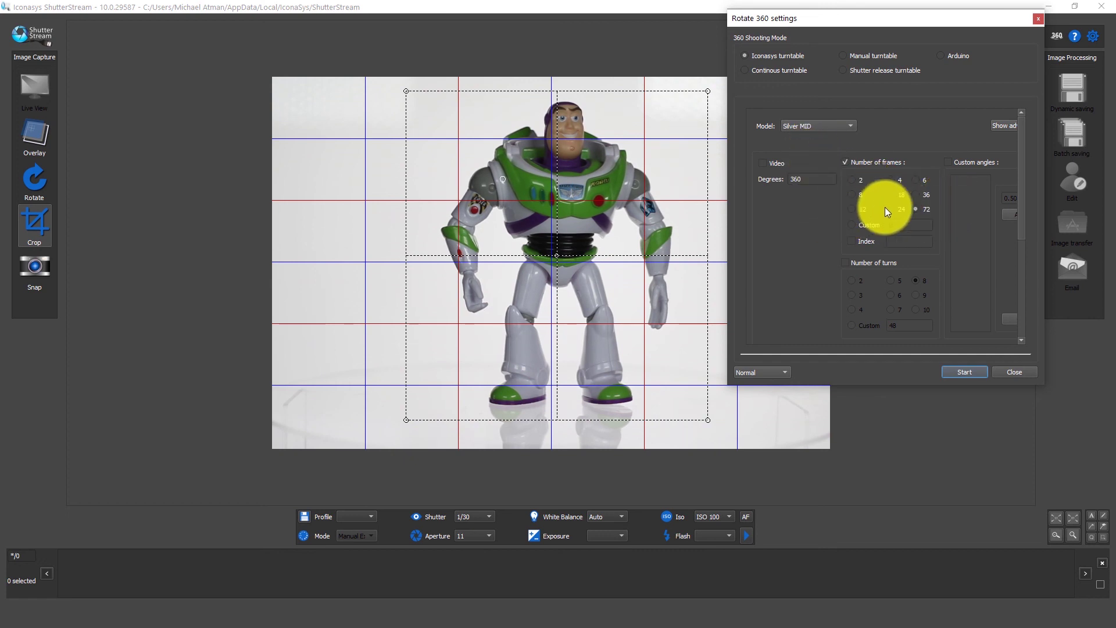
scroll(883, 209, "down", 2)
scroll(813, 233, "down", 2)
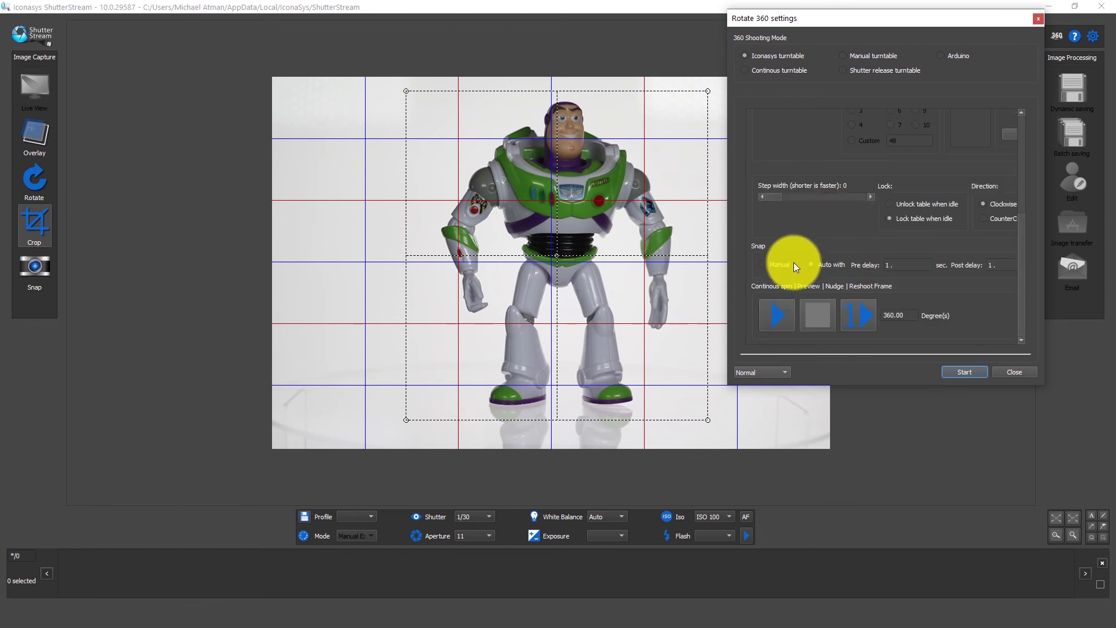
left_click(966, 372)
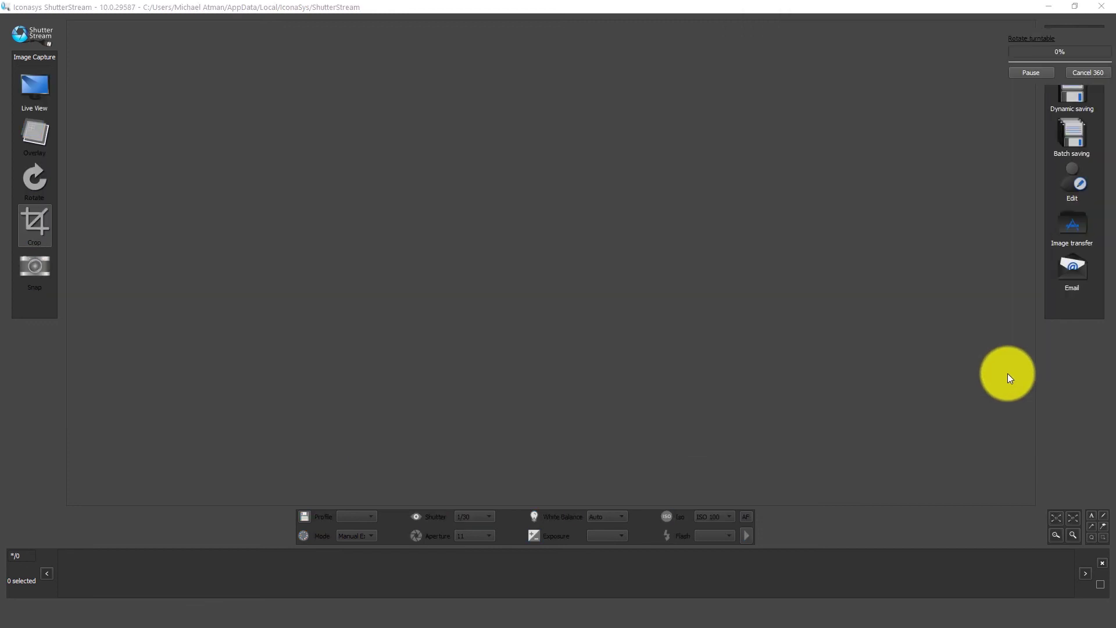